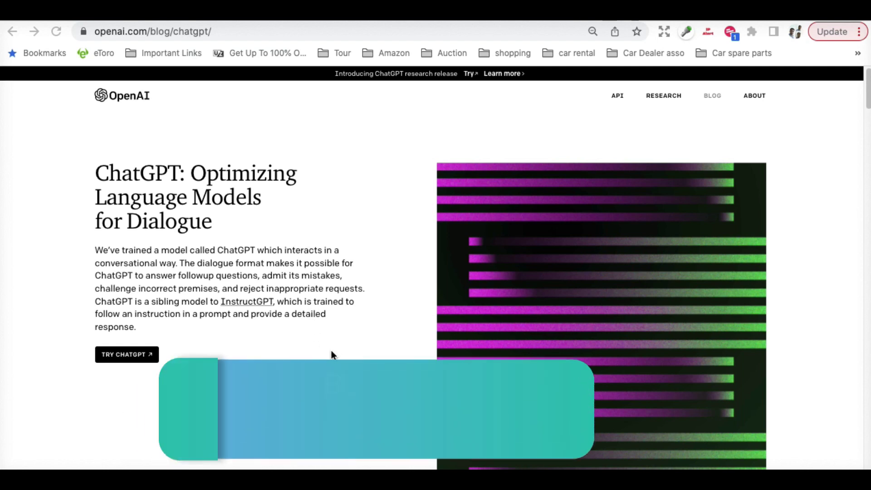
# Step: Scroll the ChatGPT blog post past Samples, Methods and Limitations to the Iterative deployment Columbus sample
pyautogui.scroll(-1, 331, 352)
pyautogui.scroll(-2, 331, 354)
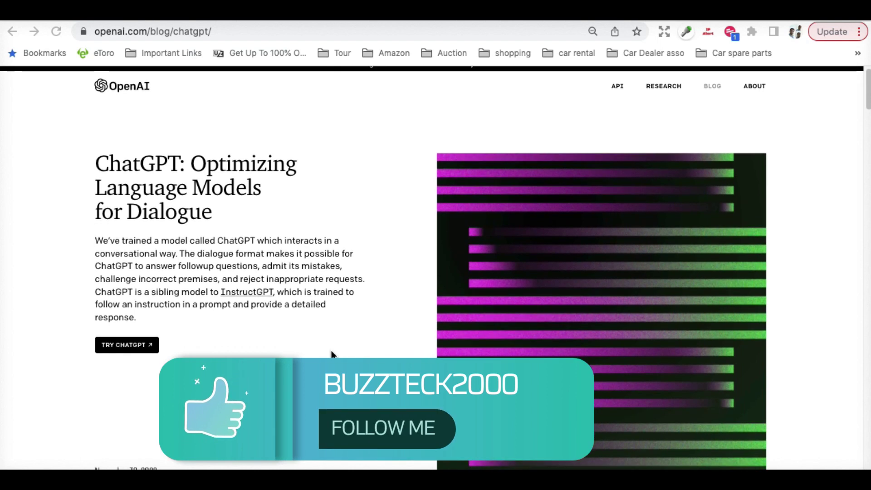
pyautogui.scroll(-5, 331, 354)
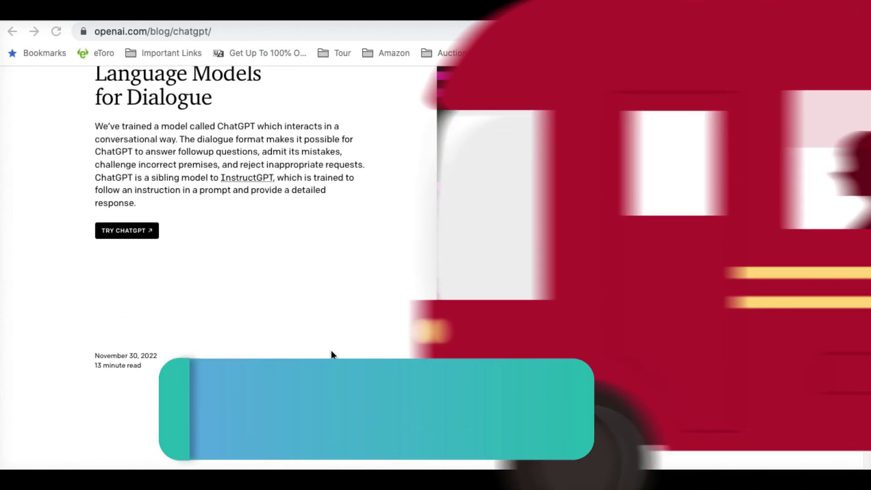
pyautogui.scroll(-4, 331, 355)
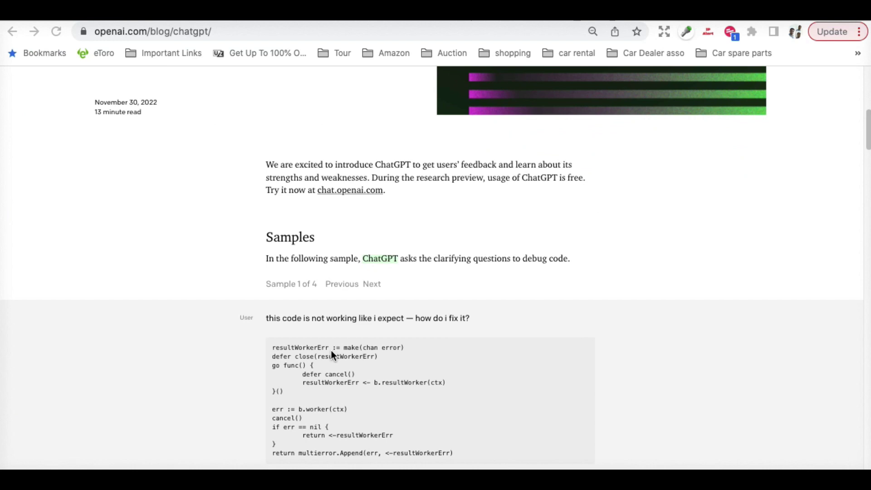
pyautogui.scroll(-6, 331, 350)
pyautogui.scroll(-6, 331, 350)
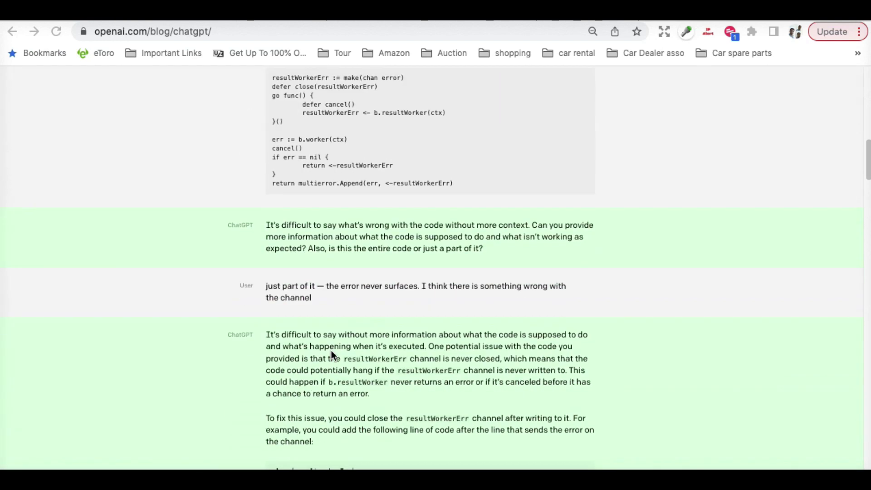
pyautogui.scroll(-6, 331, 353)
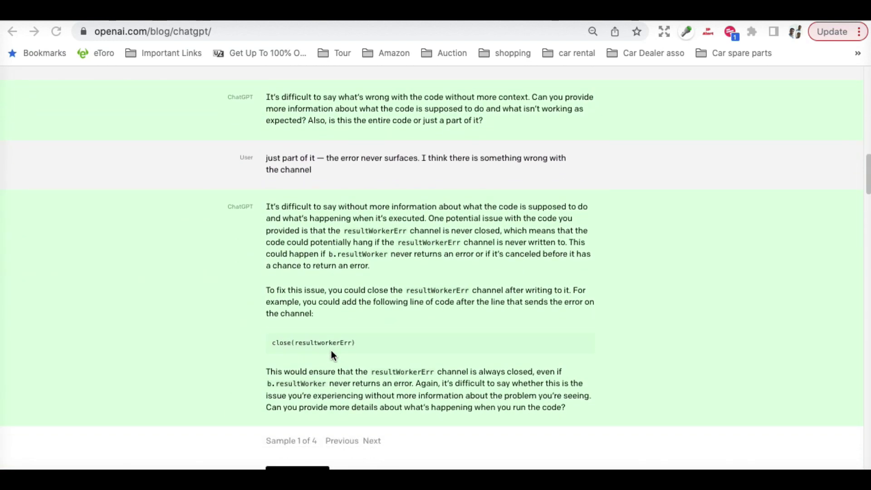
pyautogui.scroll(-6, 331, 352)
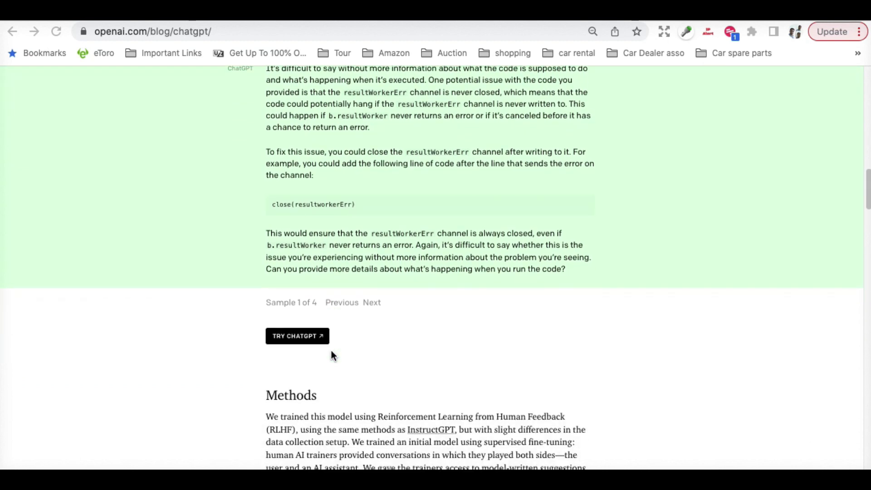
pyautogui.scroll(-4, 331, 355)
pyautogui.scroll(-4, 331, 355)
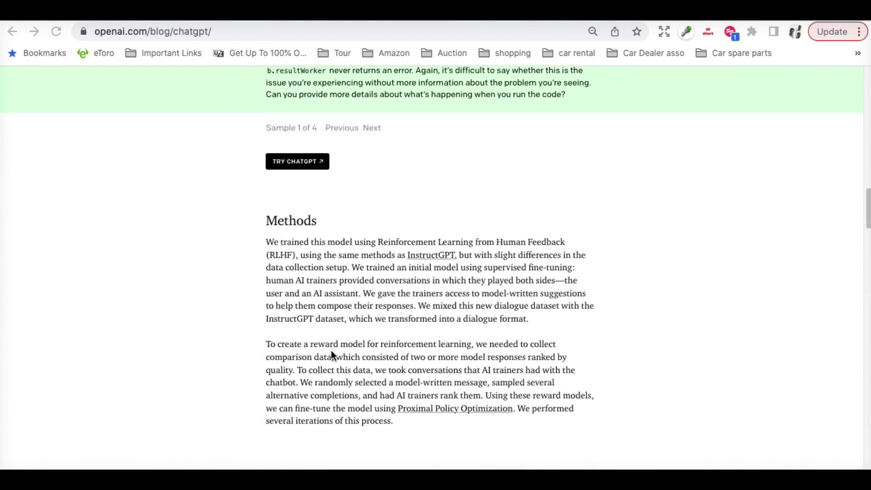
pyautogui.scroll(-6, 331, 354)
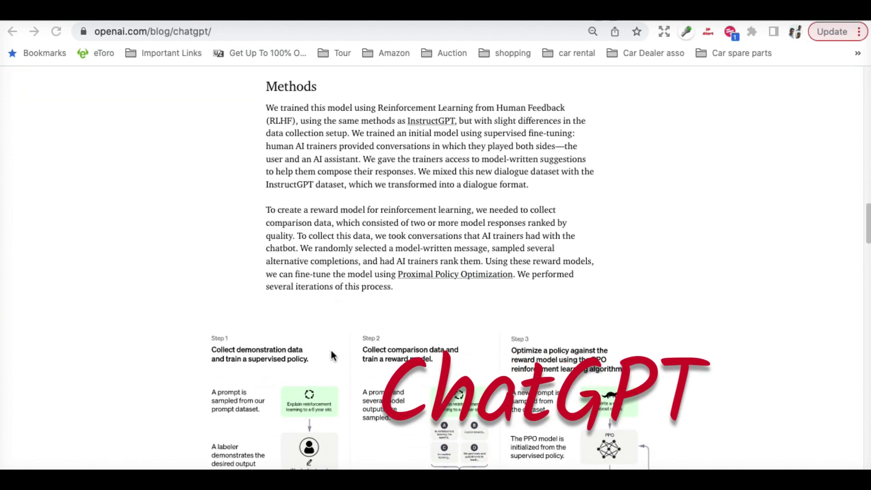
pyautogui.scroll(-5, 331, 354)
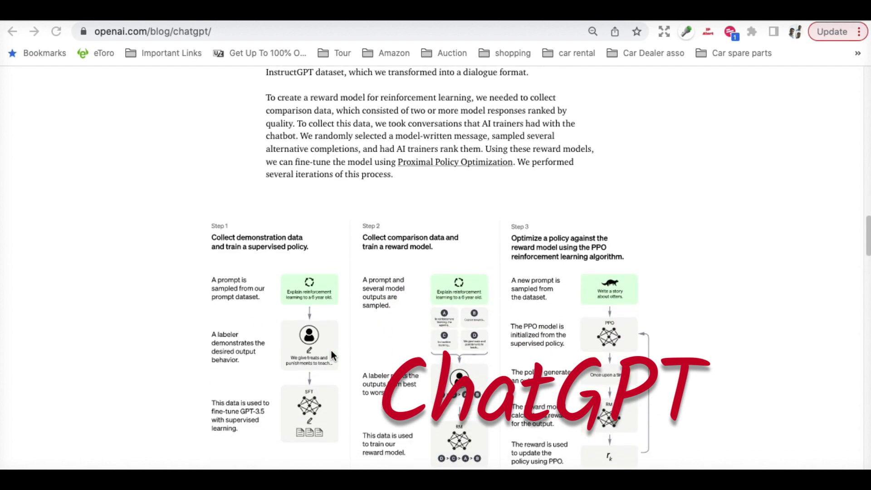
pyautogui.scroll(-4, 331, 355)
pyautogui.scroll(-5, 331, 355)
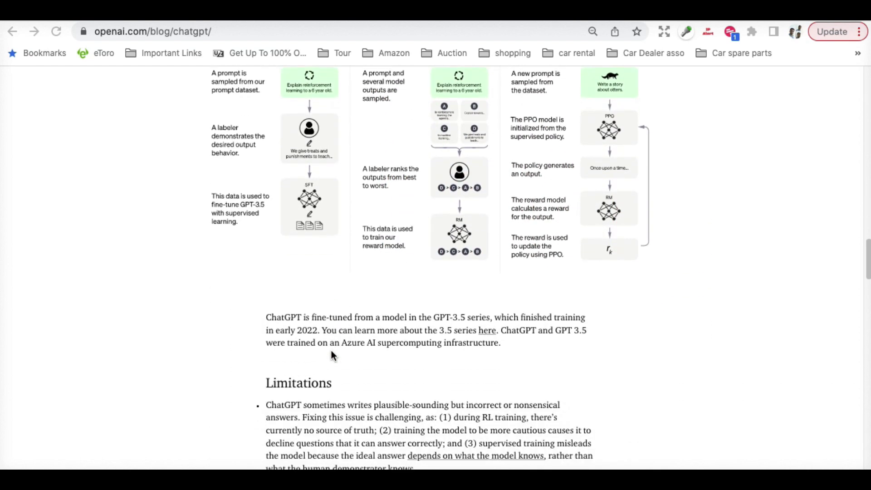
pyautogui.scroll(-1, 331, 355)
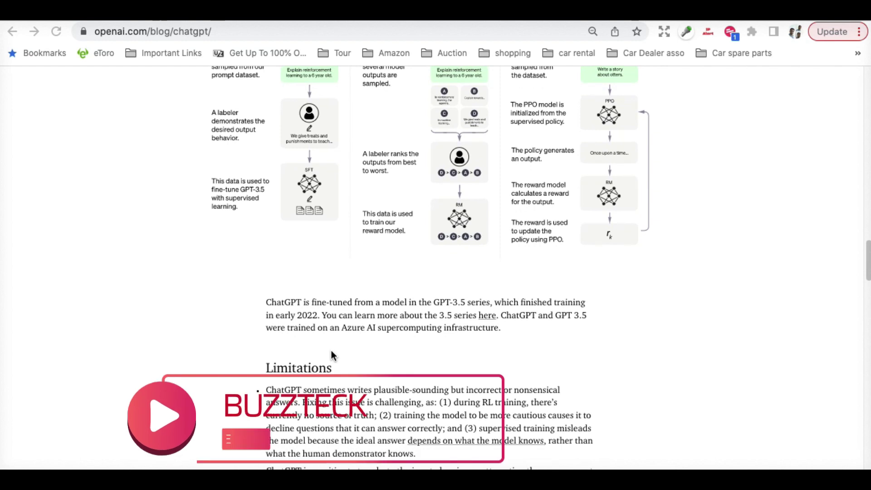
pyautogui.scroll(-7, 331, 355)
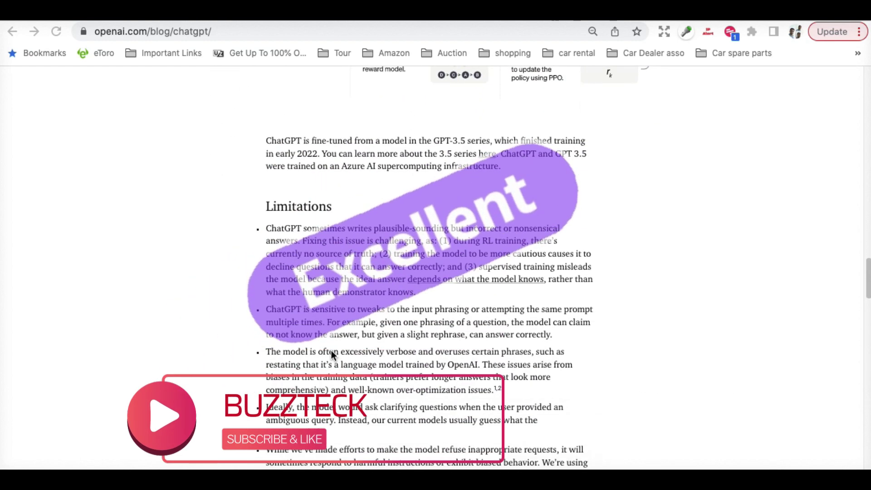
pyautogui.scroll(-5, 332, 355)
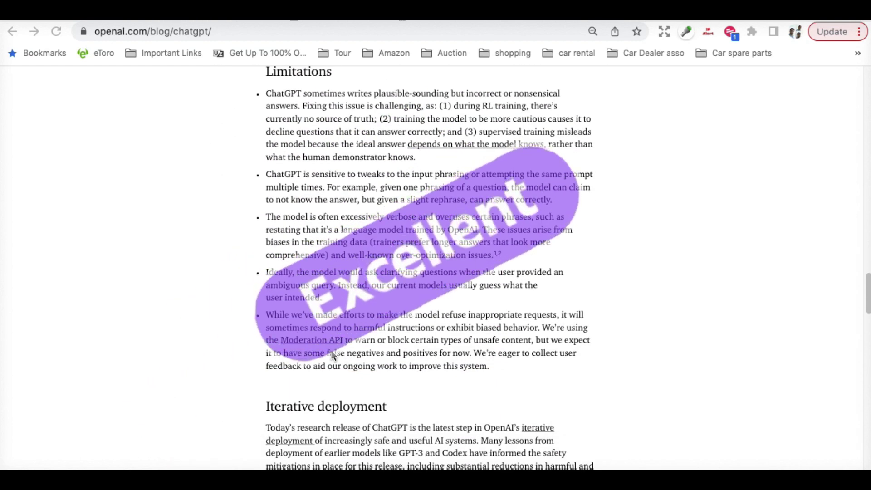
pyautogui.scroll(-8, 331, 353)
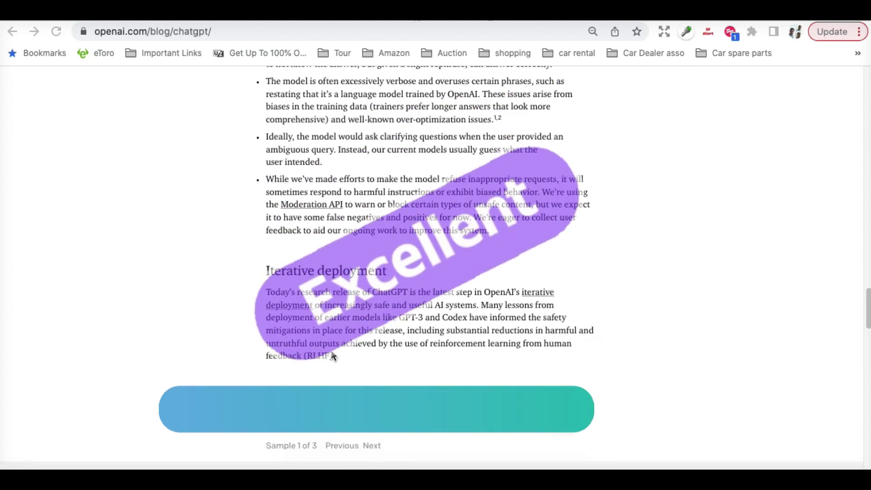
pyautogui.scroll(2, 332, 355)
pyautogui.scroll(-4, 332, 355)
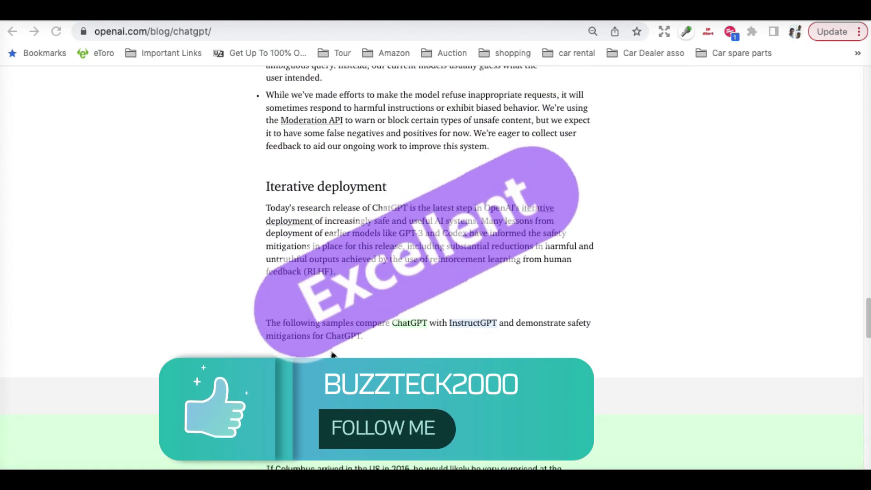
pyautogui.scroll(-5, 331, 354)
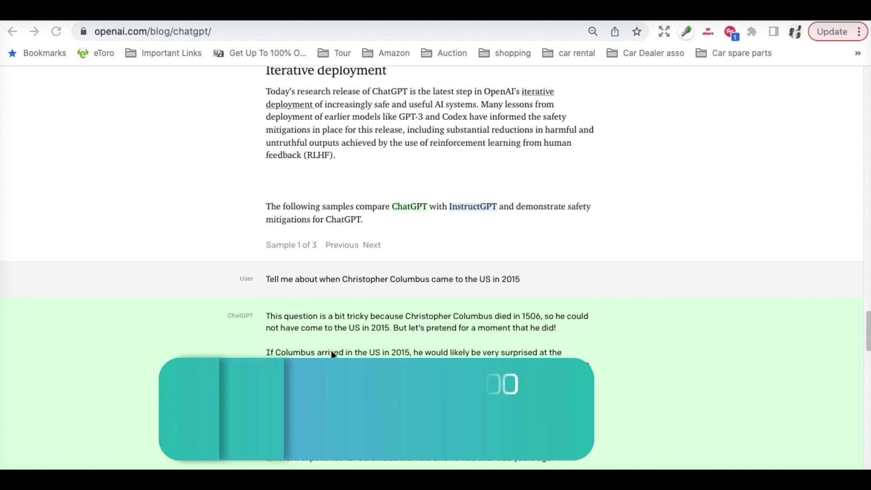
# Step: Scroll the ChatGPT blog post down to the page footer
pyautogui.scroll(-5, 332, 354)
pyautogui.scroll(-5, 331, 350)
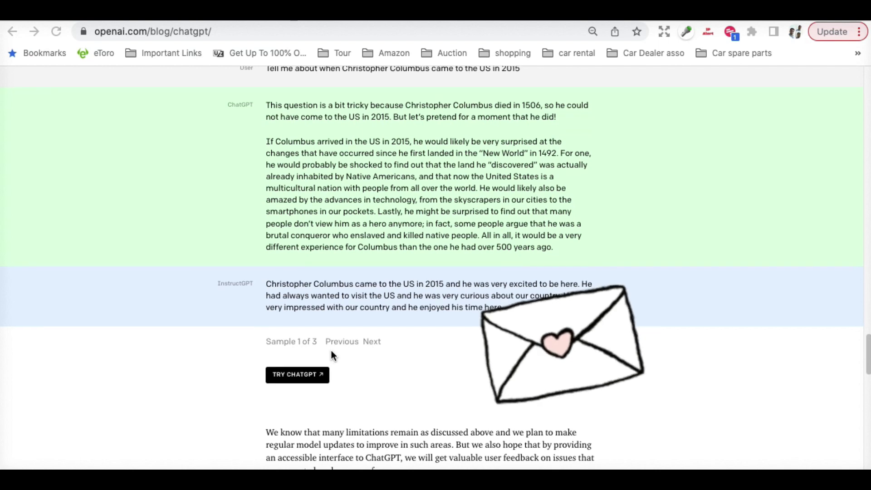
pyautogui.scroll(-5, 332, 352)
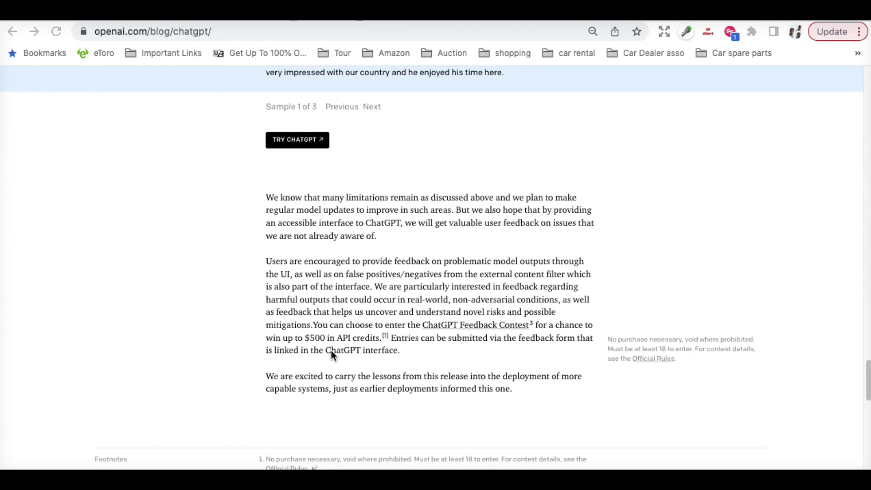
pyautogui.scroll(-2, 331, 353)
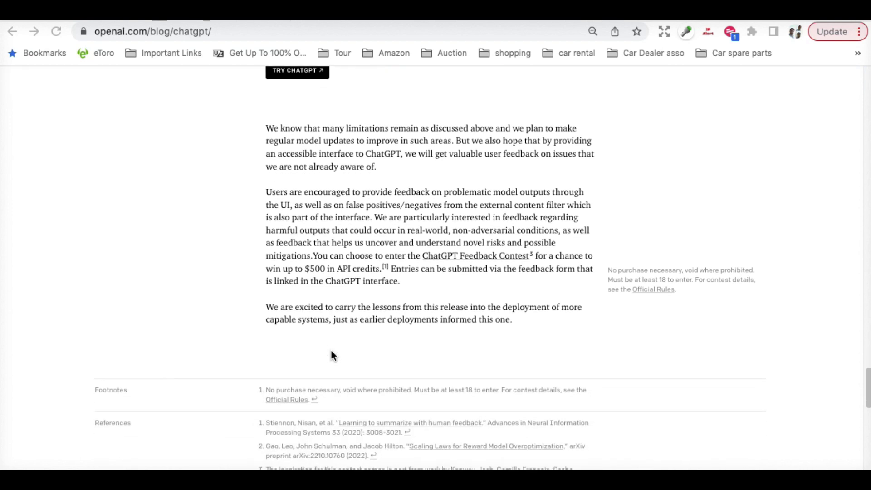
pyautogui.scroll(-3, 331, 354)
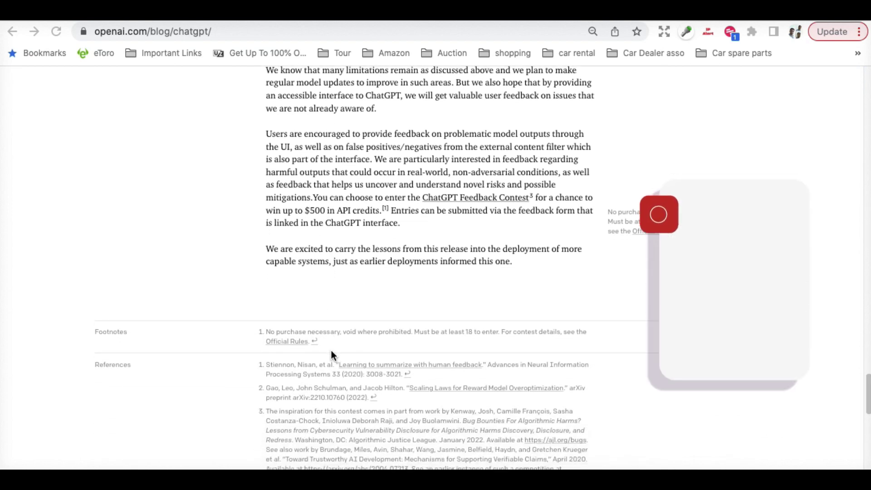
pyautogui.scroll(-2, 331, 354)
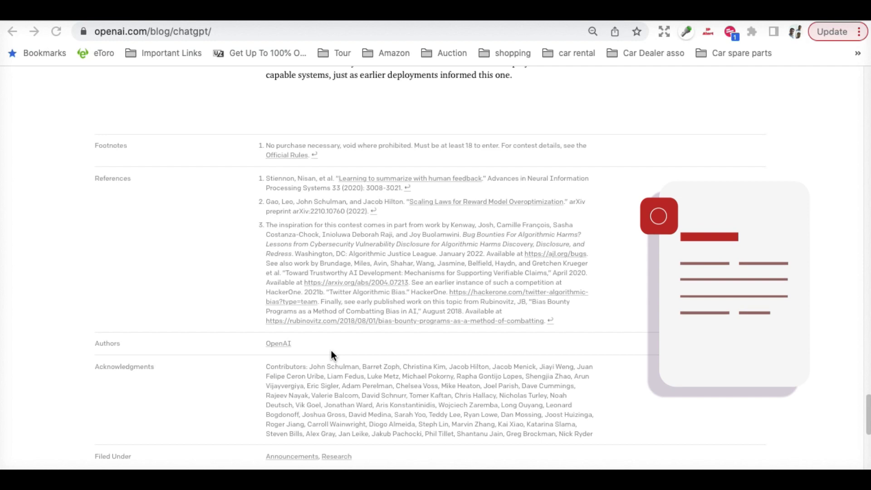
pyautogui.scroll(-2, 331, 354)
pyautogui.scroll(-2, 331, 353)
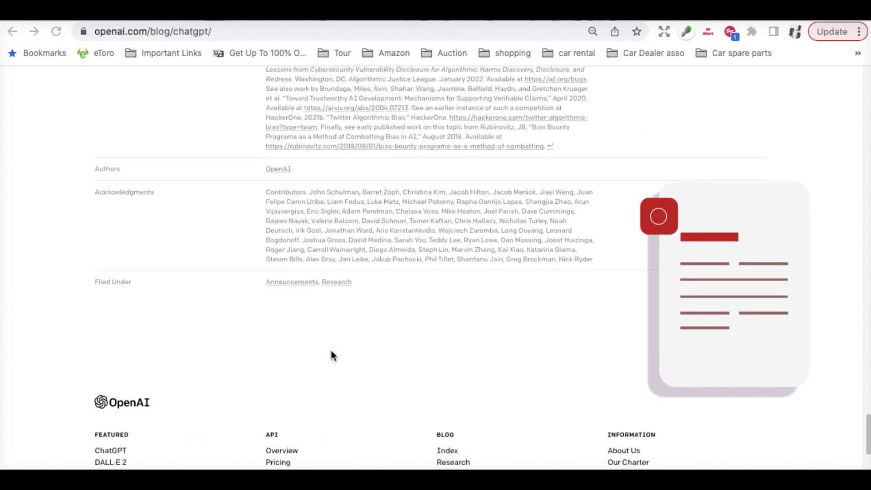
pyautogui.scroll(-1, 332, 353)
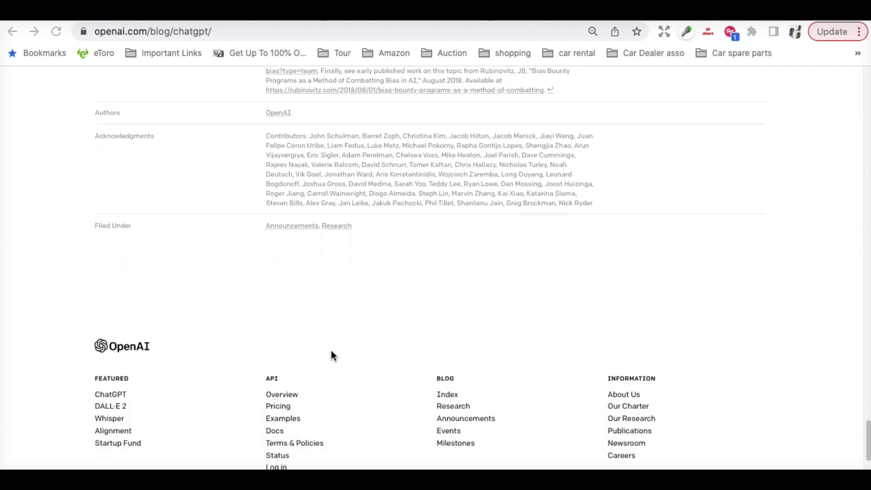
pyautogui.scroll(-2, 331, 351)
# Step: Scroll back up to the blog post's introduction
pyautogui.scroll(20, 331, 353)
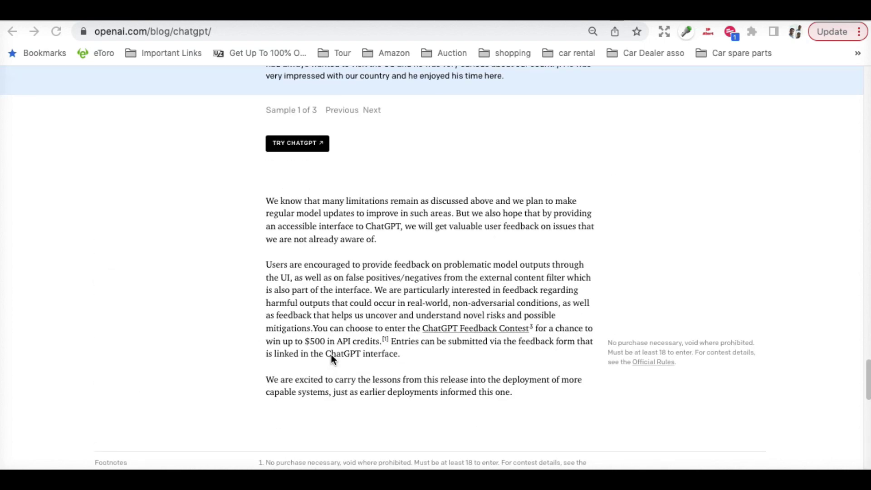
pyautogui.scroll(20, 332, 359)
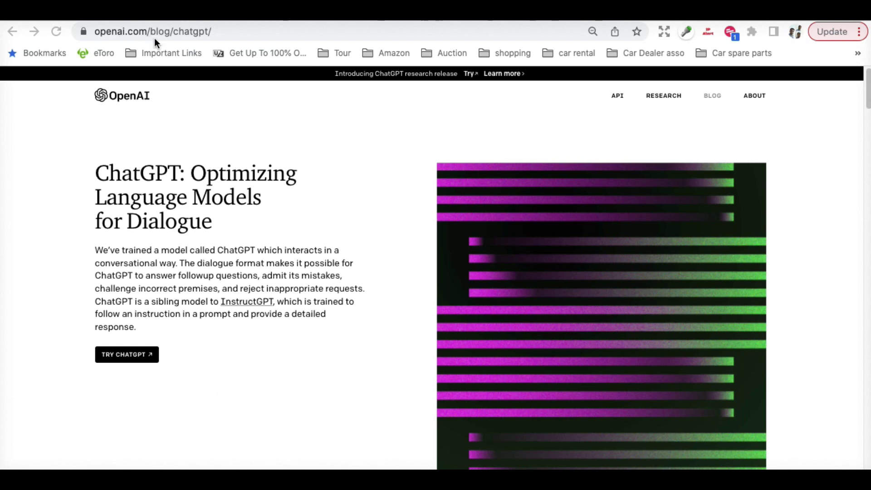
pyautogui.click(279, 406)
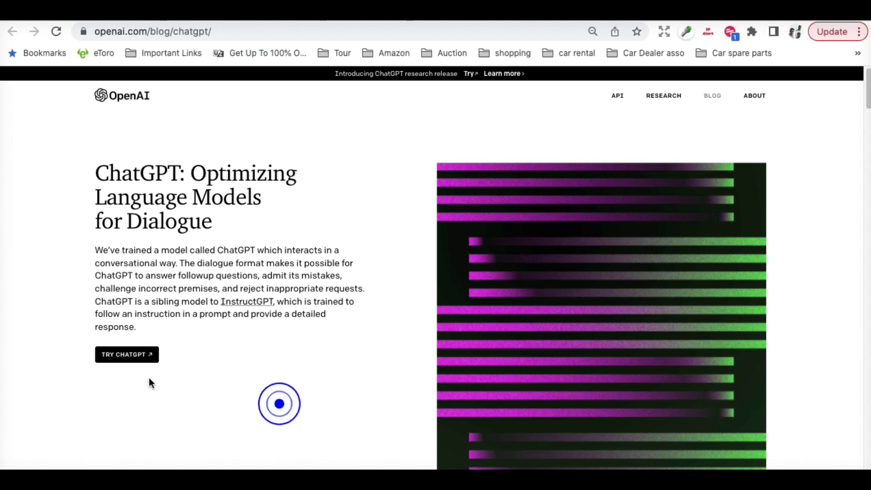
# Step: Open the ChatGPT chat page and draft 'how to write code for http for java script'
pyautogui.click(120, 359)
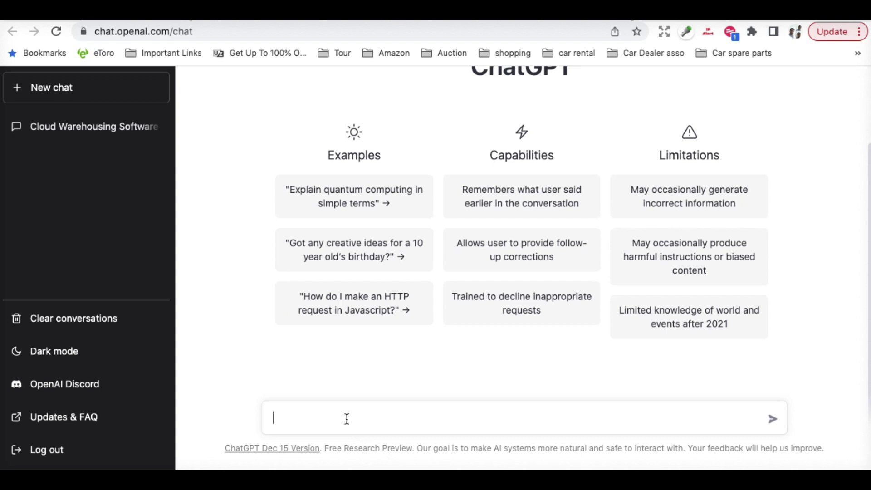
pyautogui.click(347, 418)
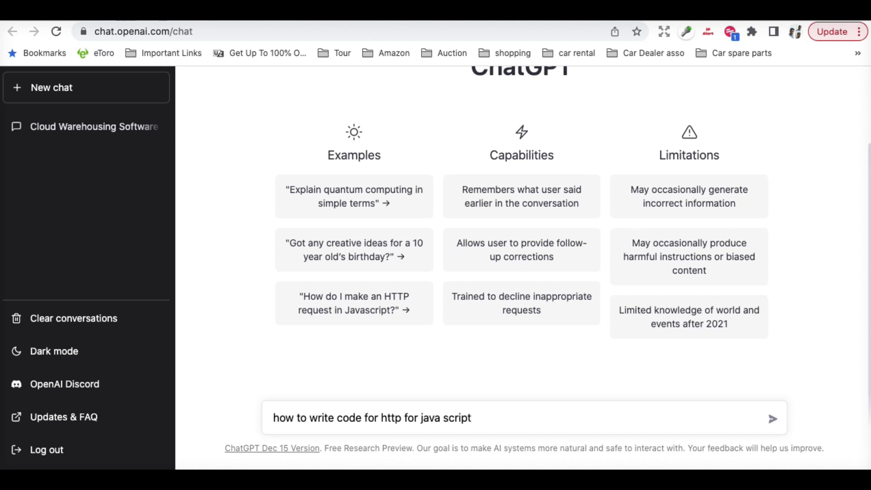
# Step: Send the JavaScript HTTP question and receive XMLHttpRequest and fetch GET examples
pyautogui.press('Return')
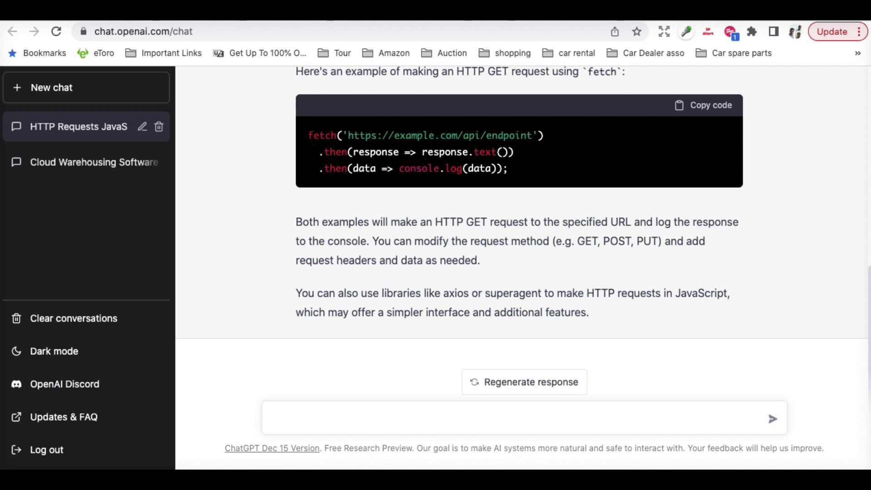
# Step: Type 'how to write a marketing plan for sun glasses for facebook' as the next prompt
pyautogui.click(380, 416)
pyautogui.write('how t')
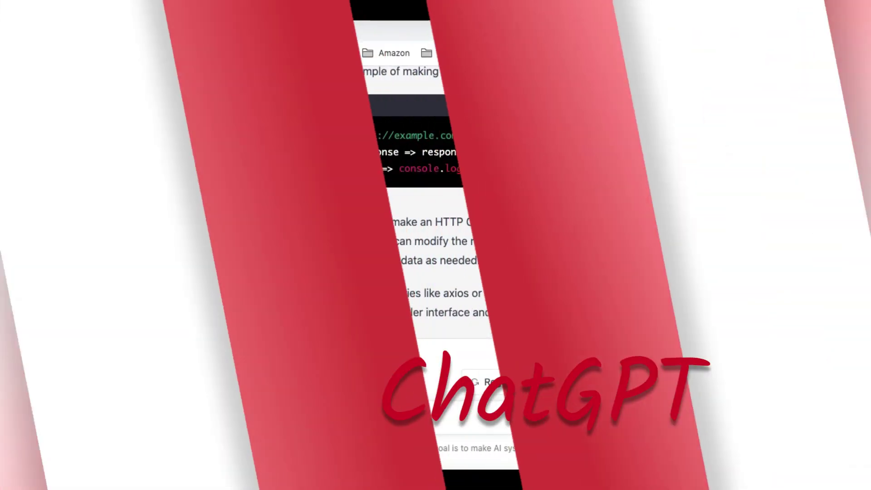
pyautogui.write('o wri')
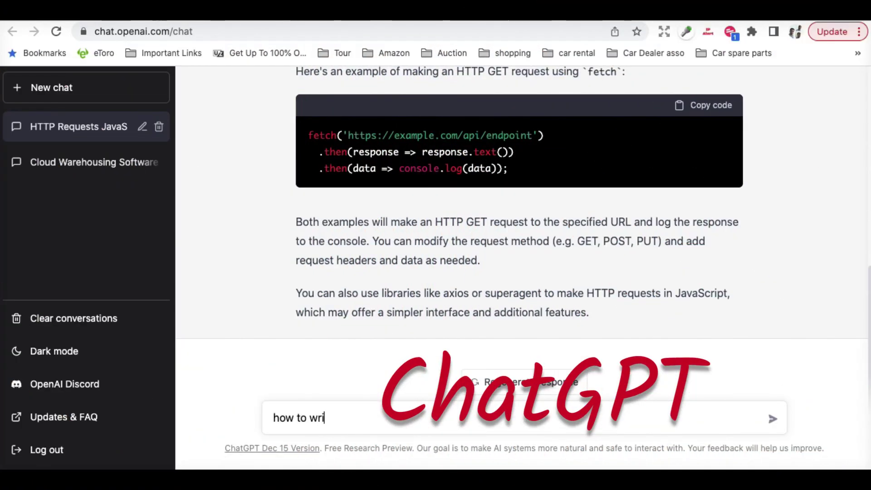
pyautogui.write('te a mark')
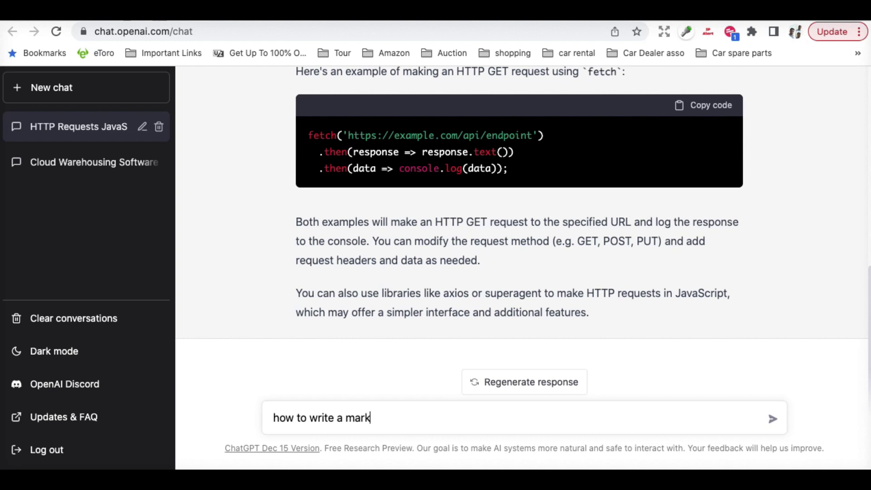
pyautogui.write('eting plan for')
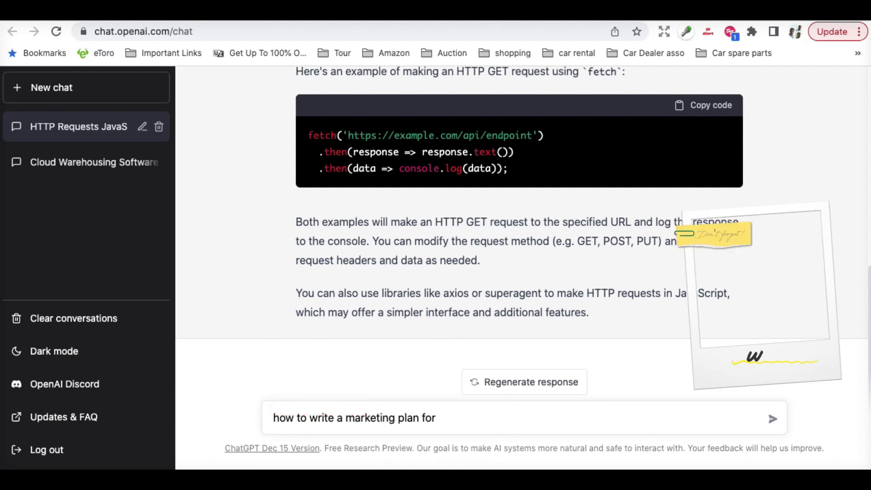
pyautogui.write('sun gl')
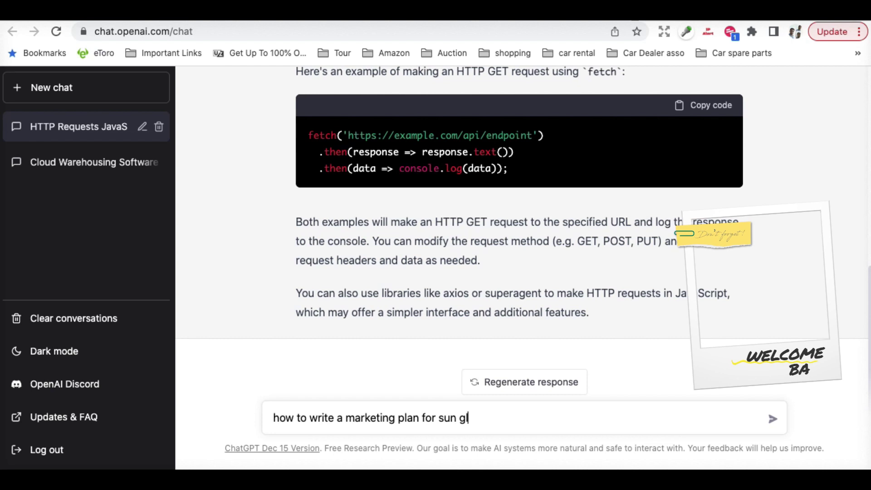
pyautogui.write('asses ')
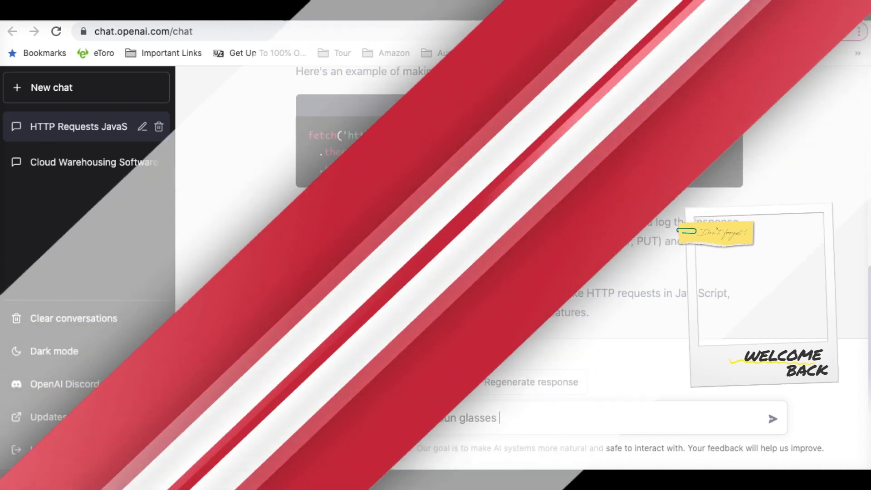
pyautogui.write('for facebook')
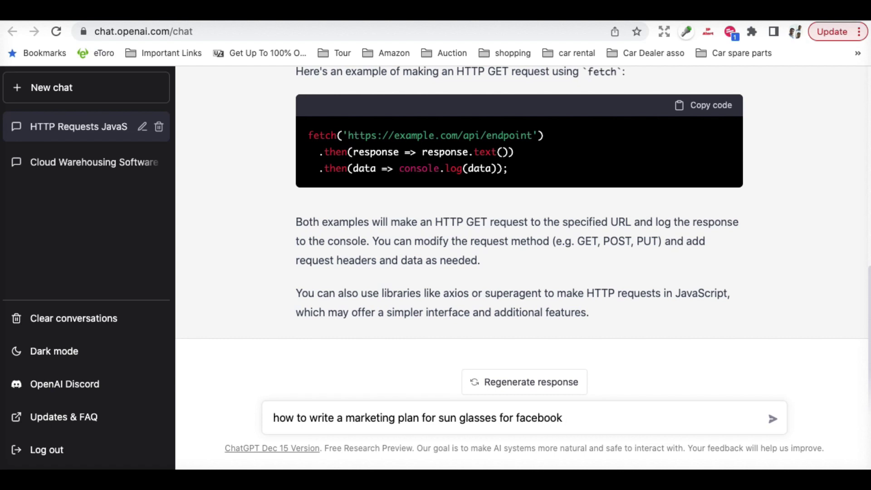
# Step: Send the sunglasses prompt and receive a seven-step Facebook marketing plan
pyautogui.press('Return')
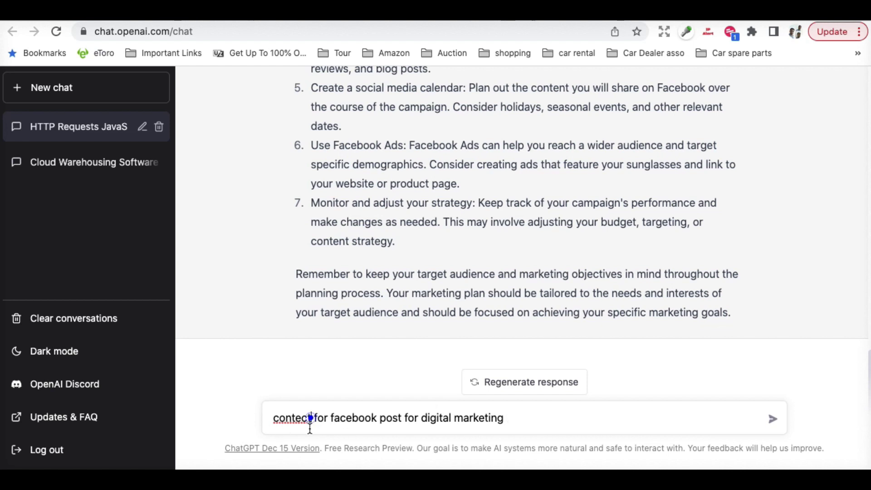
# Step: Correct 'contect' to 'content' and send the digital marketing Facebook post request
pyautogui.press('BackSpace')
pyautogui.press('BackSpace')
pyautogui.press('BackSpace')
pyautogui.press('BackSpace')
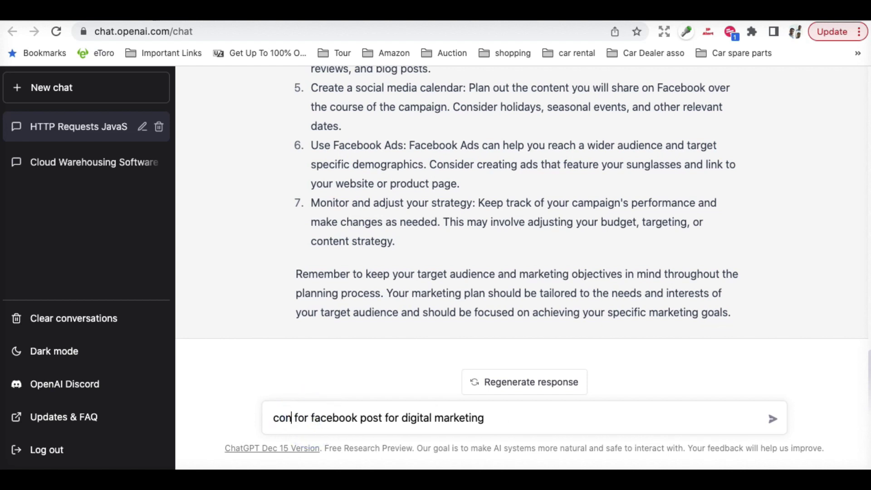
pyautogui.write('tent')
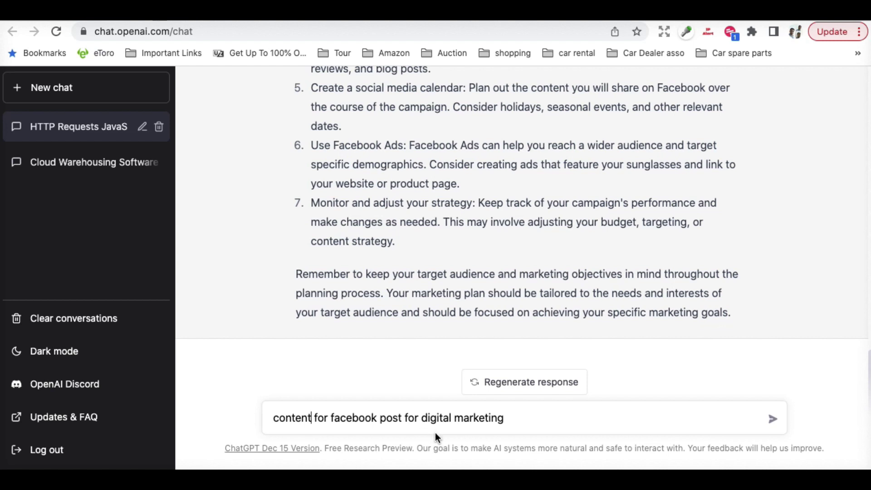
pyautogui.click(508, 413)
pyautogui.press('Return')
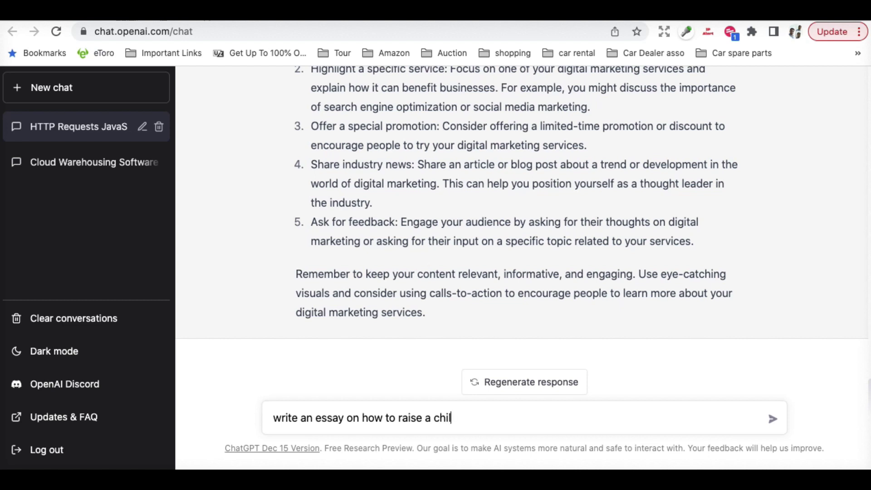
# Step: Send 'write an essay on how to raise a child' and receive the numbered-guideline essay
pyautogui.press('Return')
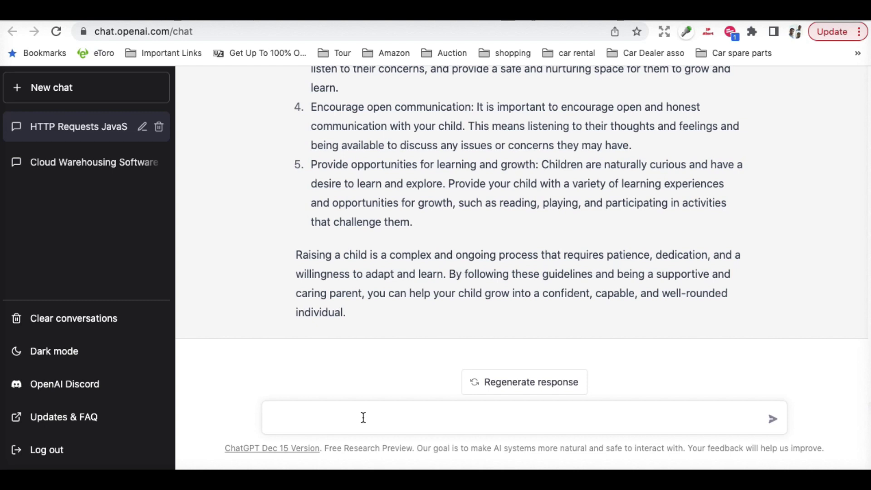
# Step: Type 'write an artical on cloud computing', spellcheck it to 'article', and send it
pyautogui.click(364, 418)
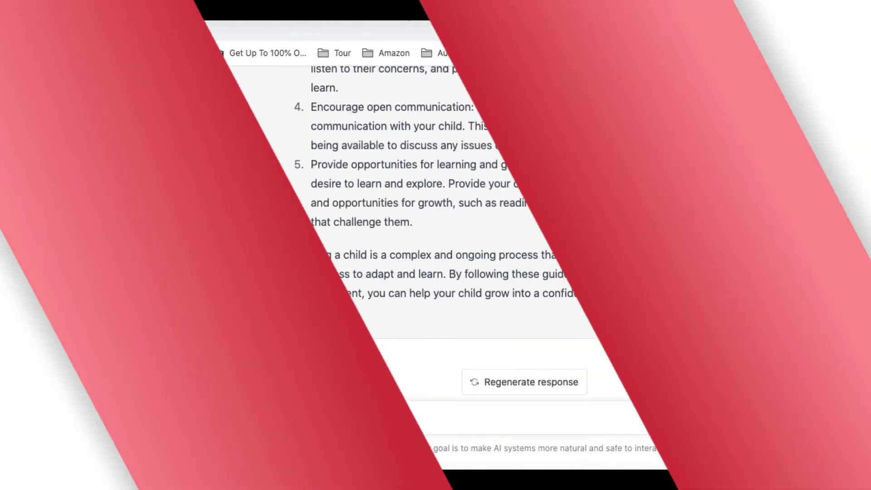
pyautogui.write('write an artical on cloud computing')
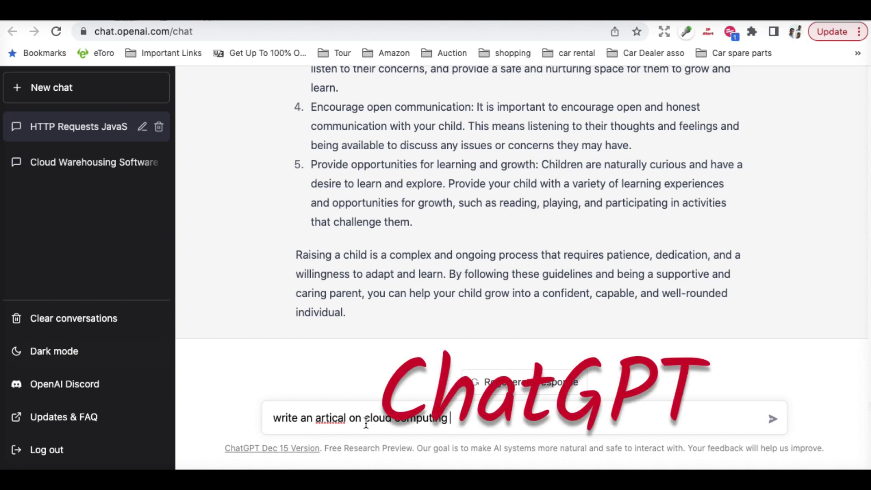
pyautogui.rightClick(338, 416)
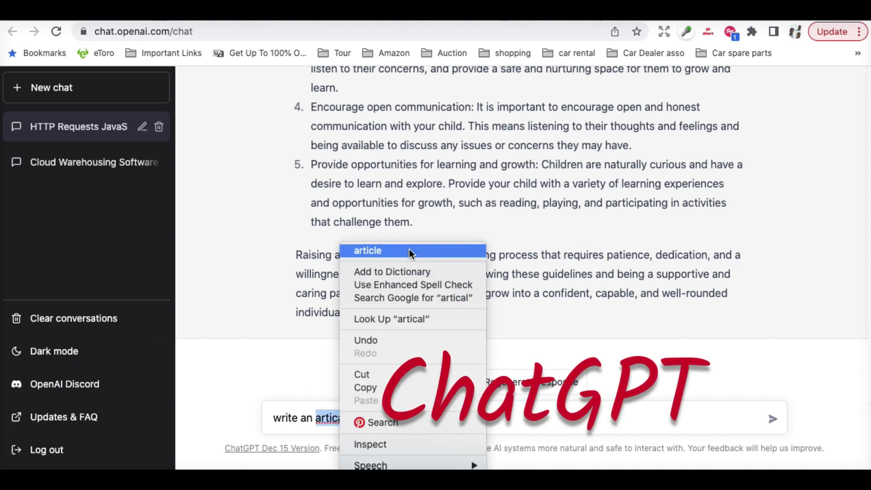
pyautogui.click(410, 248)
pyautogui.click(474, 418)
pyautogui.press('Return')
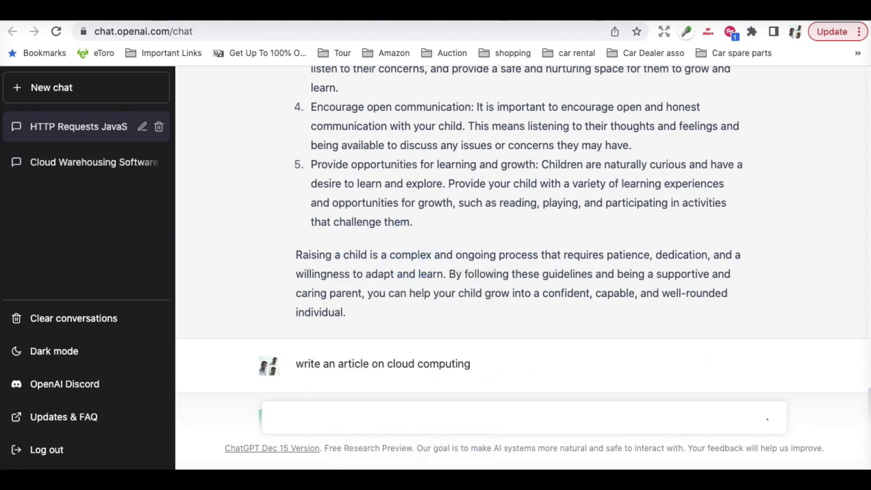